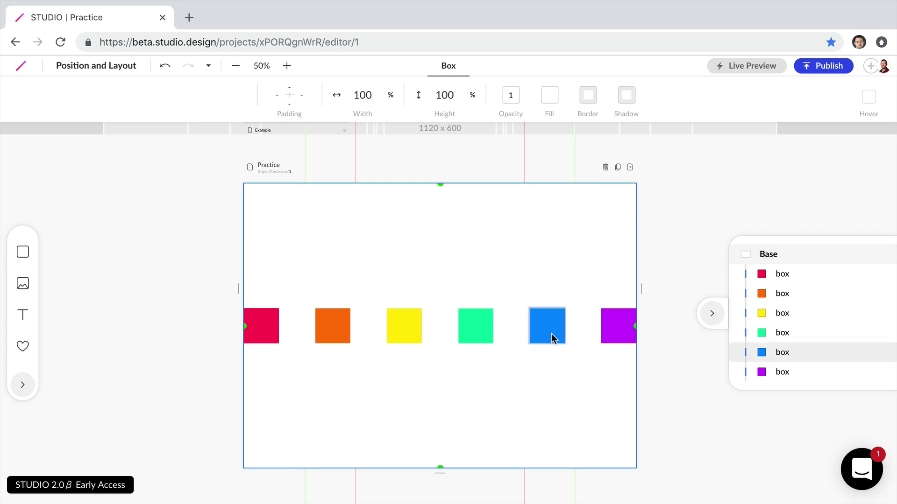
- Spread the row of boxes with space between them
left_click(477, 329)
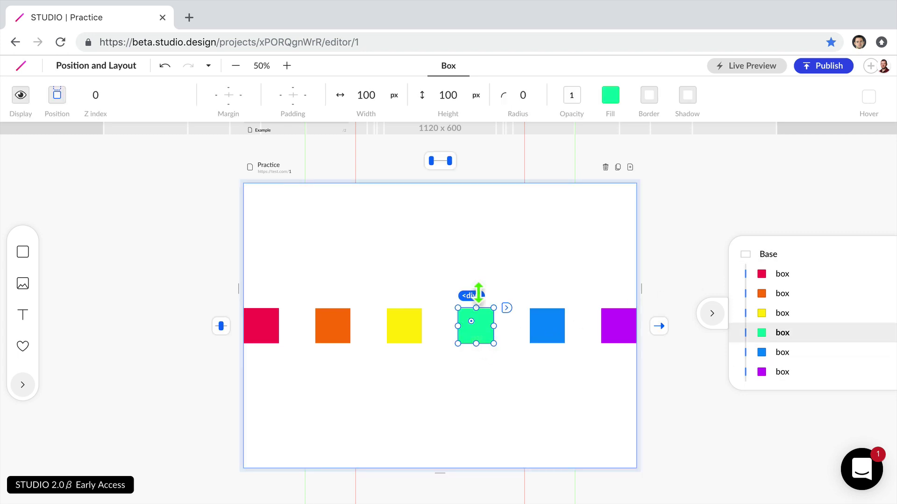
left_click(440, 160)
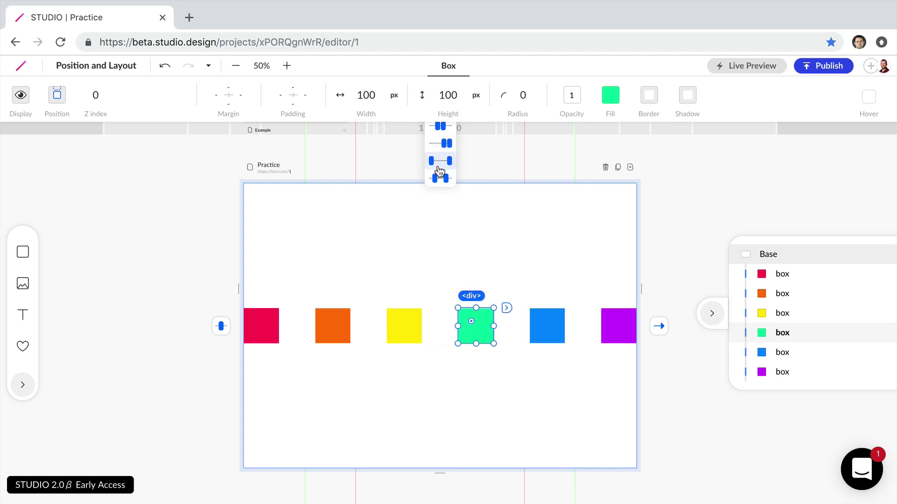
scroll(440, 171, "up", 2)
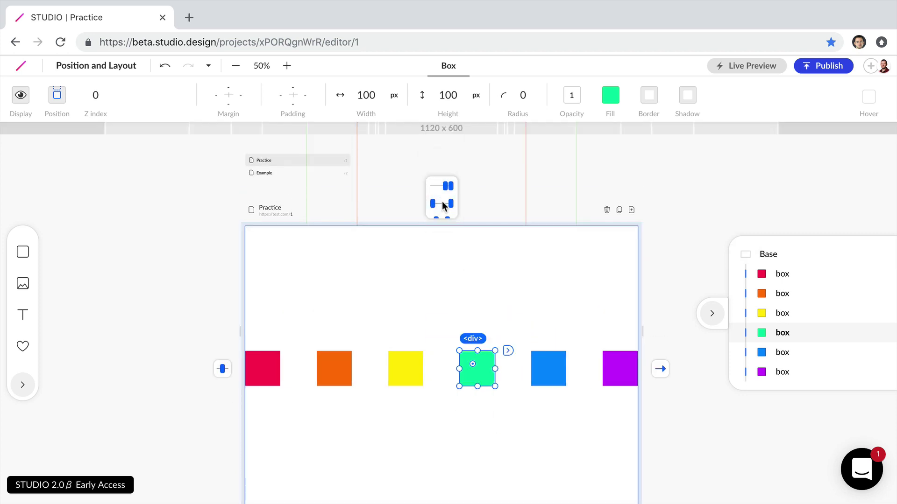
left_click(442, 203)
- Try vertical reverse and top-to-bottom stacking, then restore the horizontal row layout
left_click(221, 368)
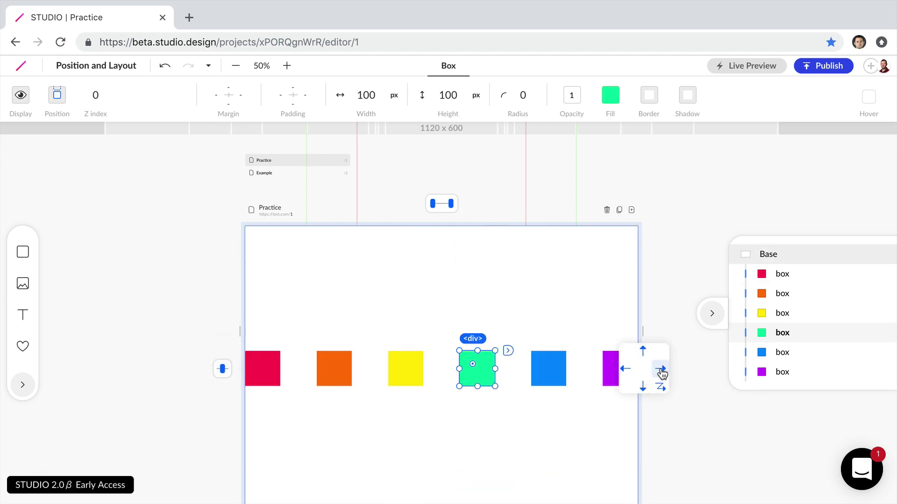
left_click(643, 353)
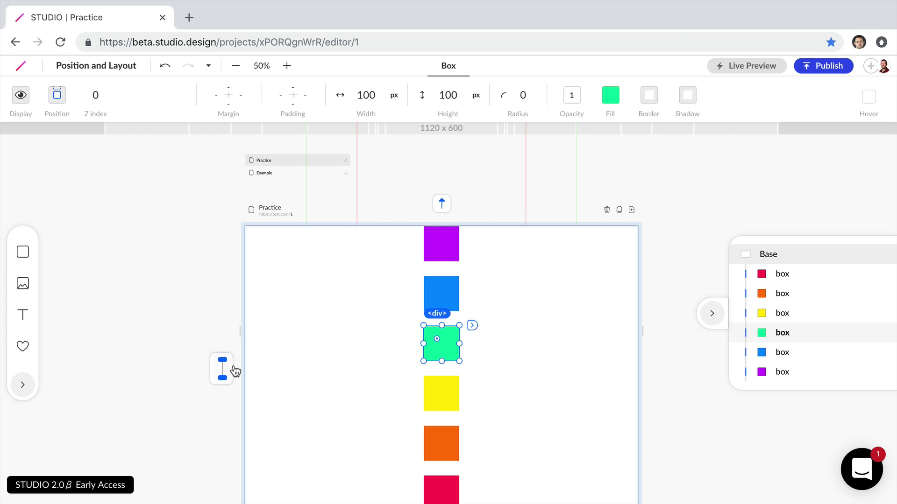
scroll(311, 369, "down", 2)
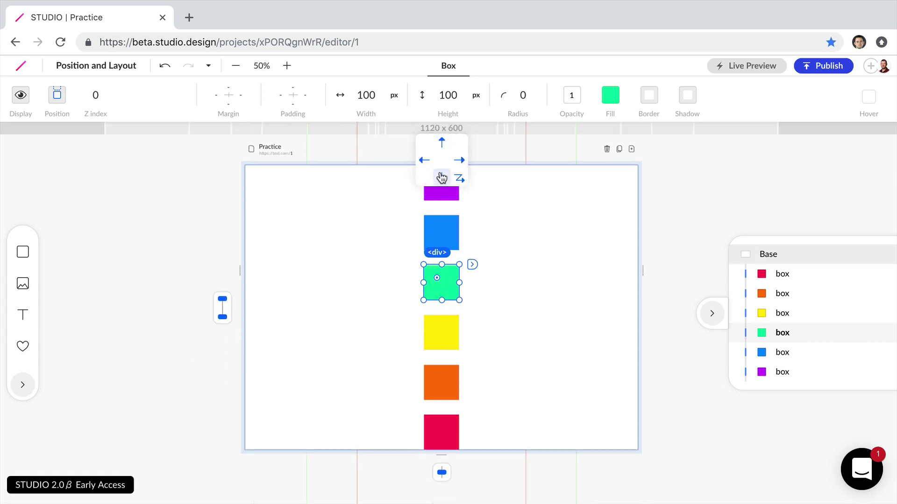
left_click(441, 178)
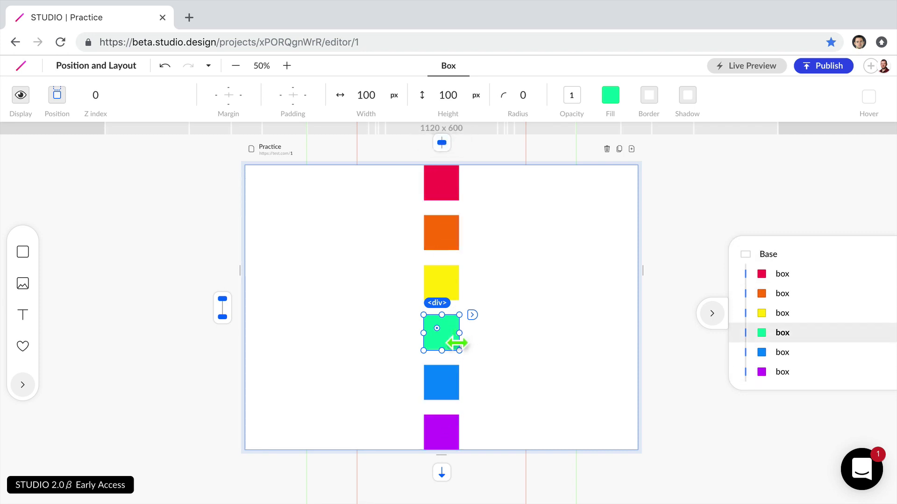
left_click(442, 476)
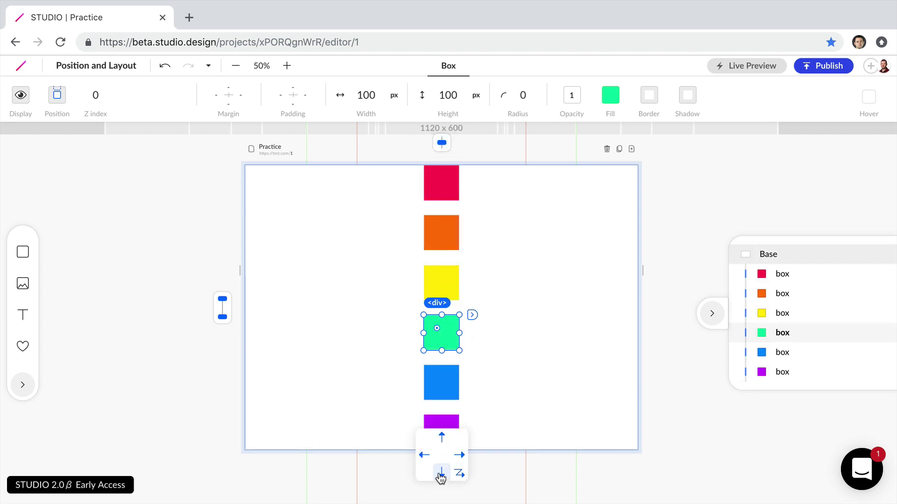
left_click(459, 456)
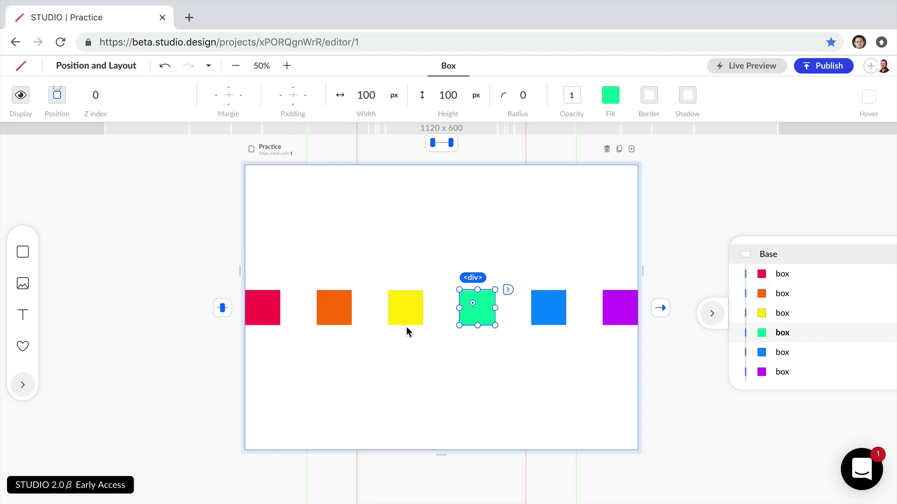
- Add the blue and purple boxes to the green selection and group the three
key("shift")
left_click(547, 319, "shift")
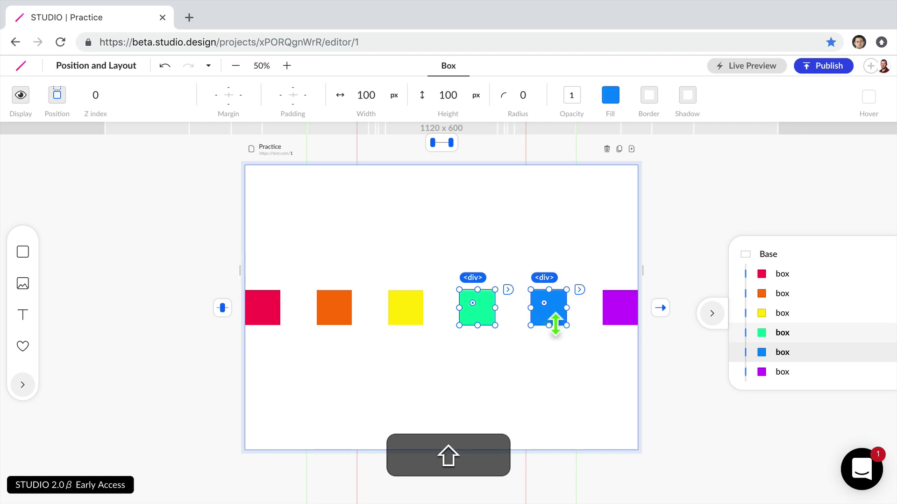
left_click(608, 316, "shift")
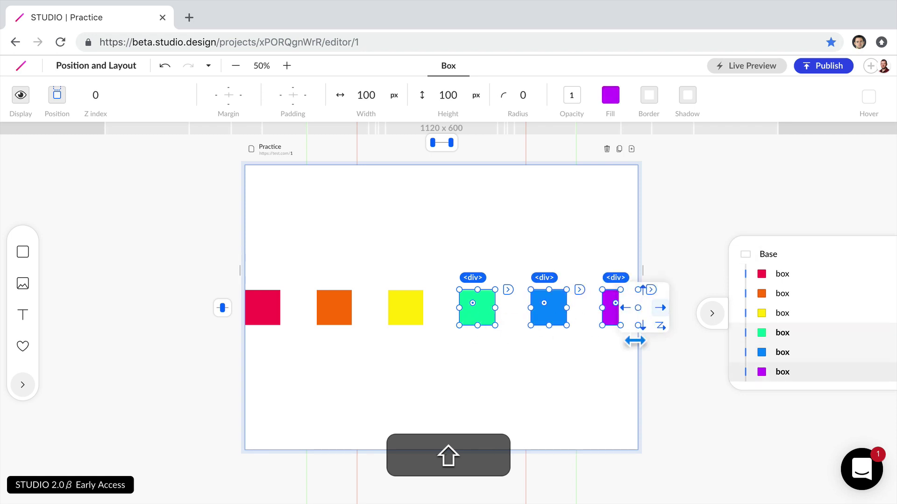
key("super")
key("super+g")
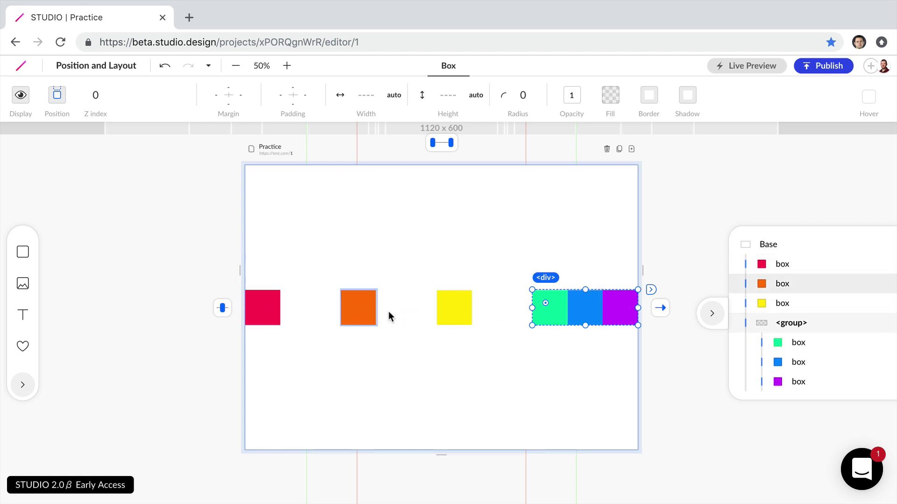
- Stack the grouped boxes vertically and space the page items evenly with space-around
left_click(591, 312)
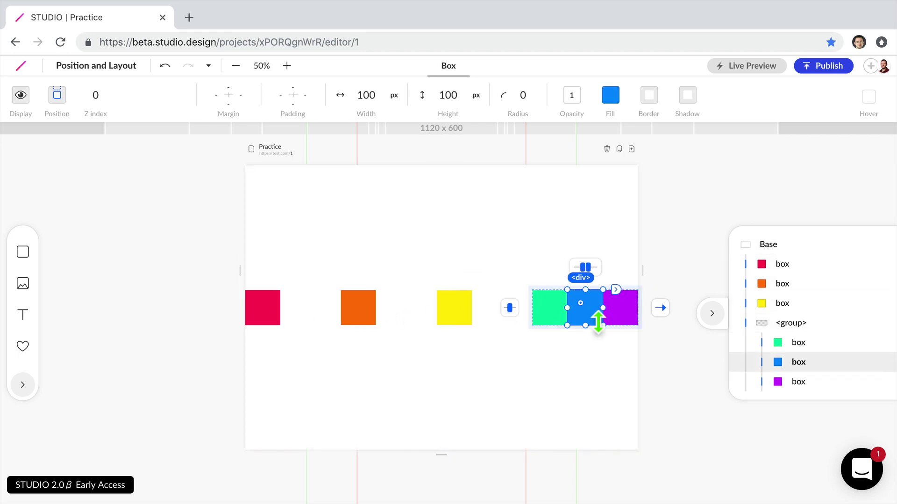
mouse_move(660, 307)
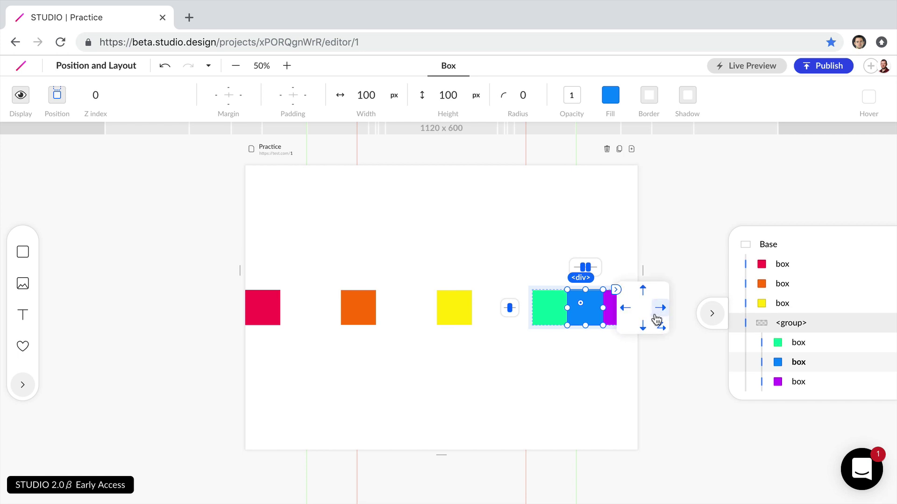
left_click(644, 325)
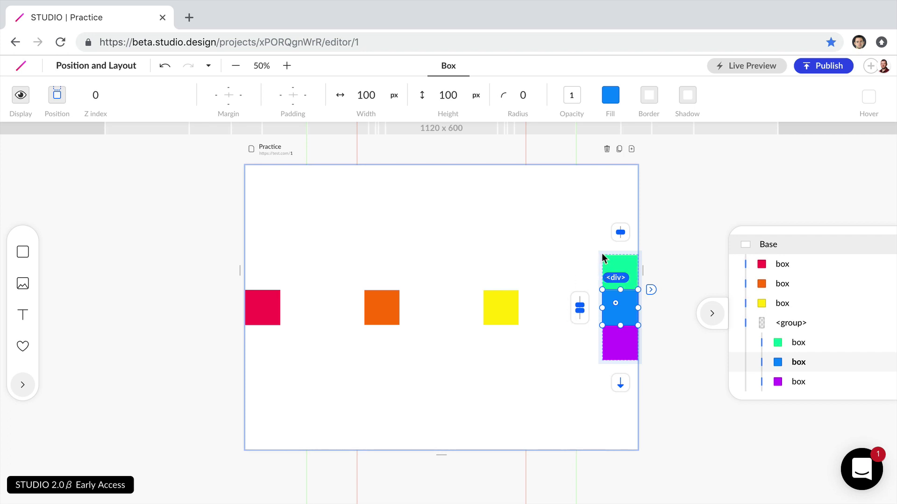
left_click(517, 313)
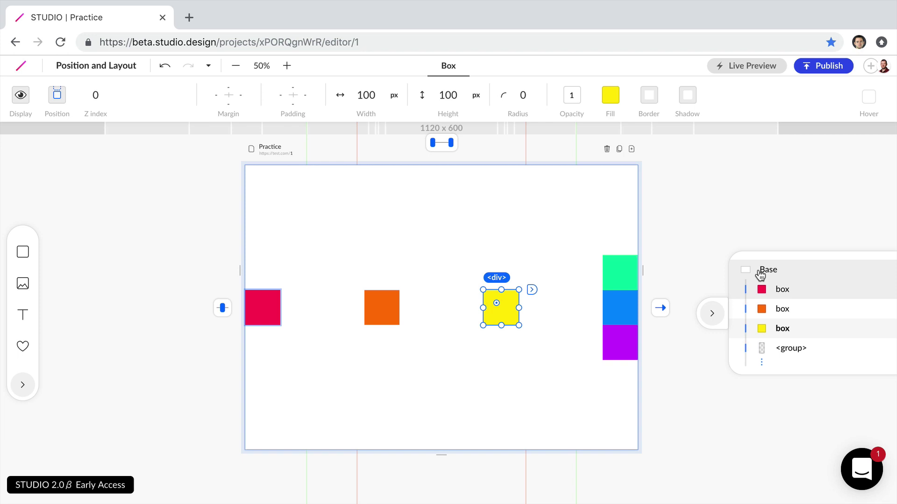
left_click(440, 160)
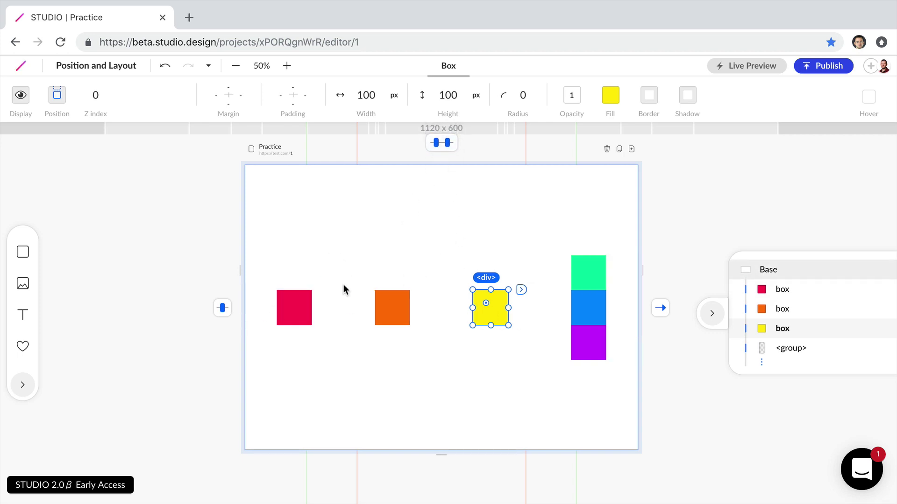
- Drag the orange box above the red box and group the two vertically
left_click(621, 253)
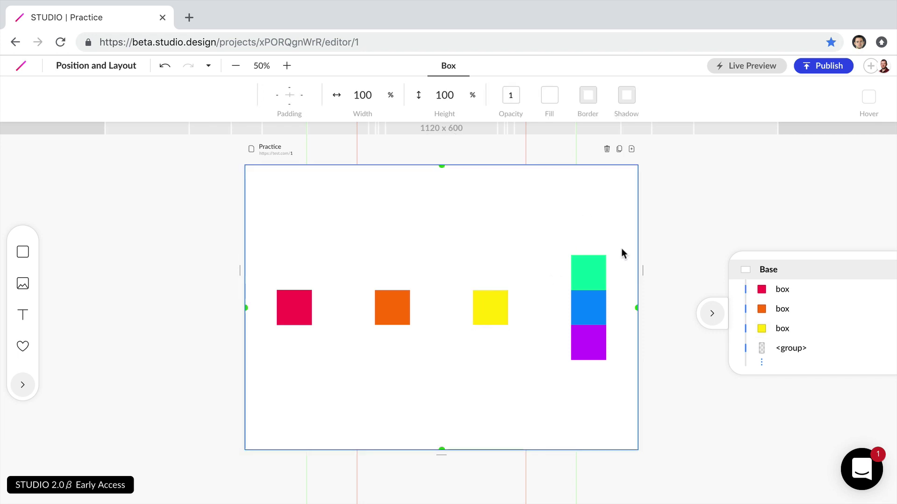
left_click(394, 318)
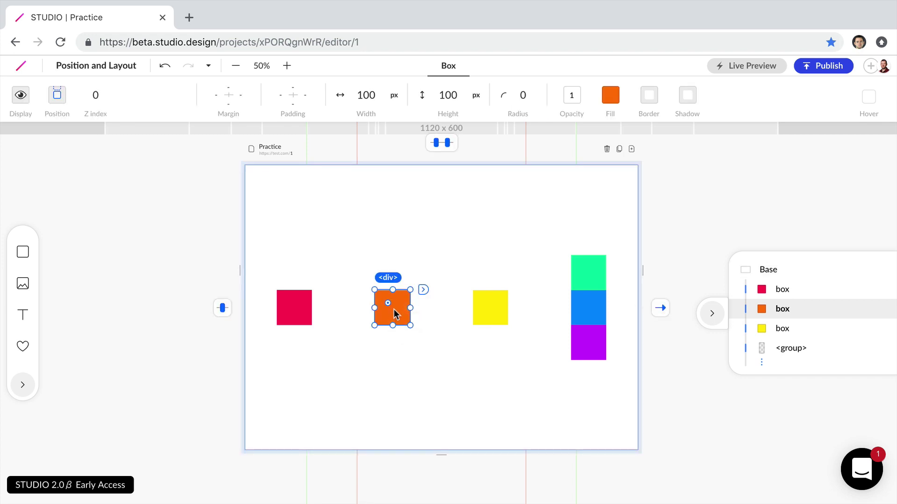
mouse_move(394, 313)
left_mouse_down()
mouse_move(266, 312)
mouse_move(429, 313)
left_mouse_up()
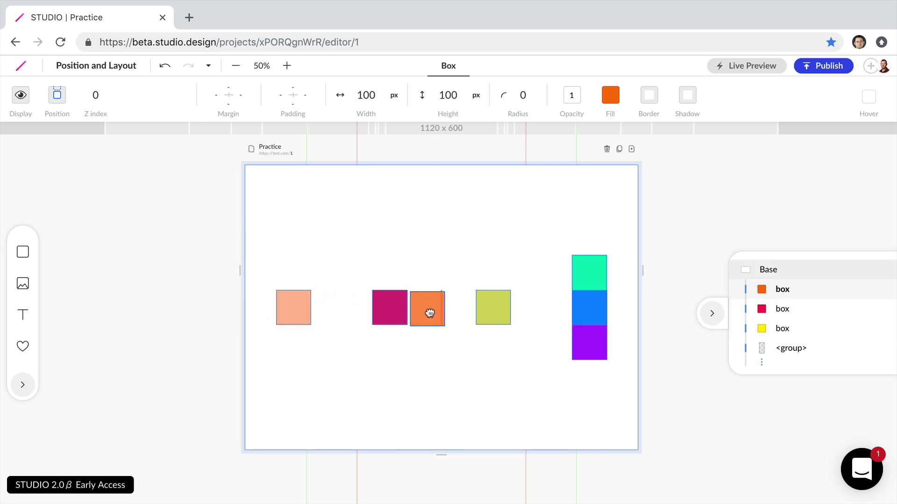
left_click_drag(429, 314, 397, 278)
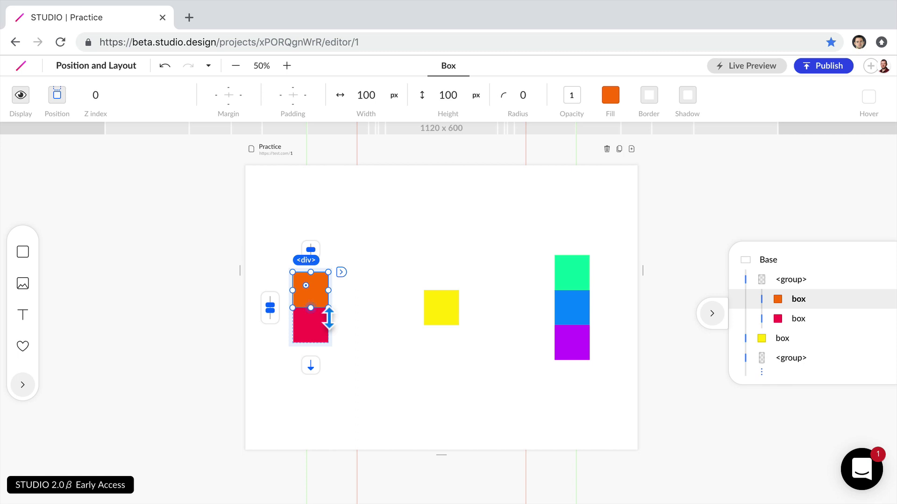
key("ctrl+g")
- Select the yellow box before switching to the Example page
left_click(441, 315)
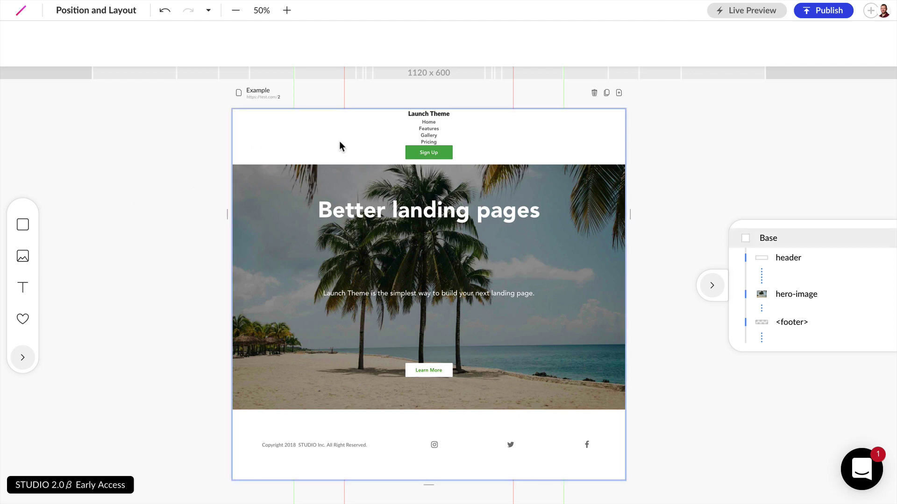
- Arrange the header items in a horizontal row with space-between across the full width
left_click(417, 135)
left_click(428, 129)
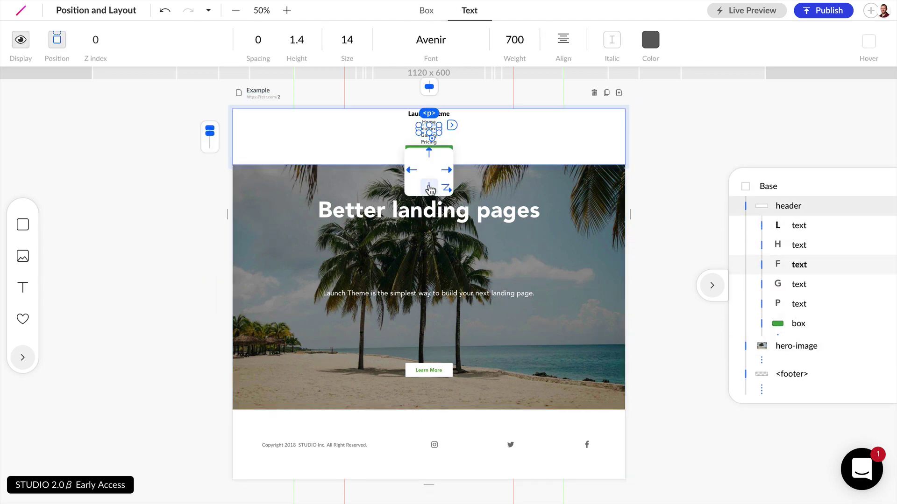
left_click(446, 173)
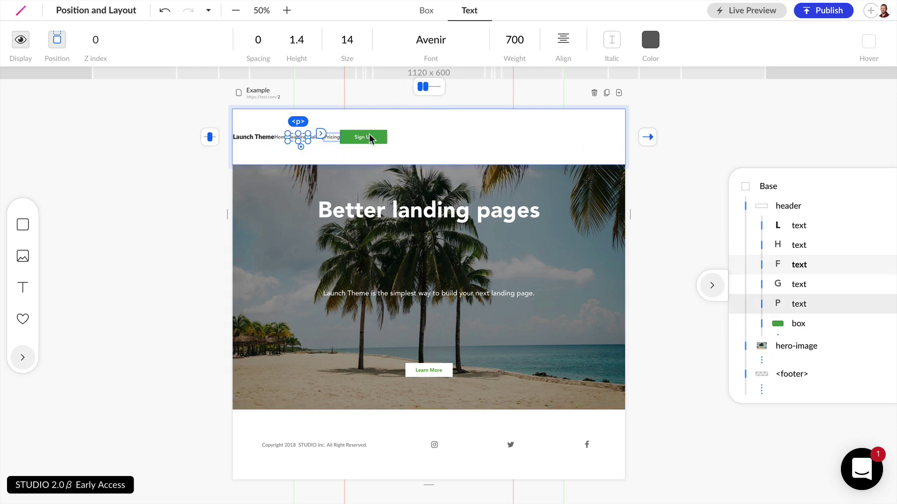
mouse_move(428, 85)
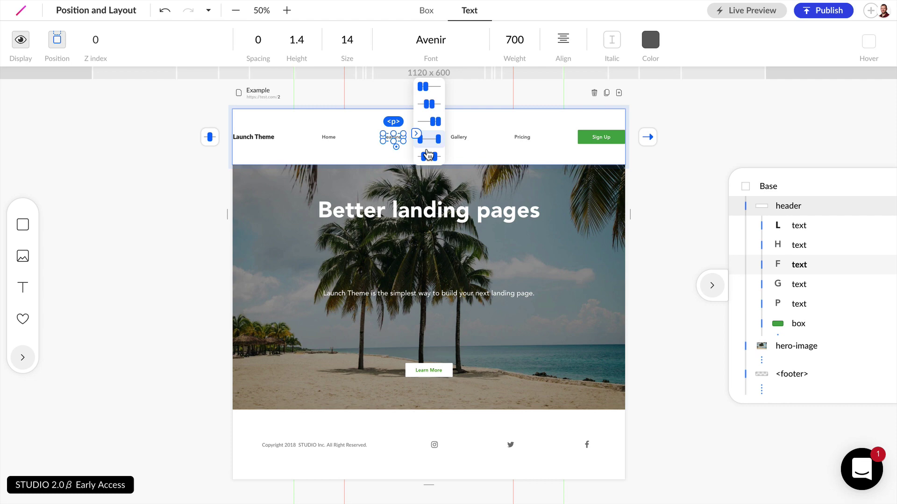
left_click(428, 157)
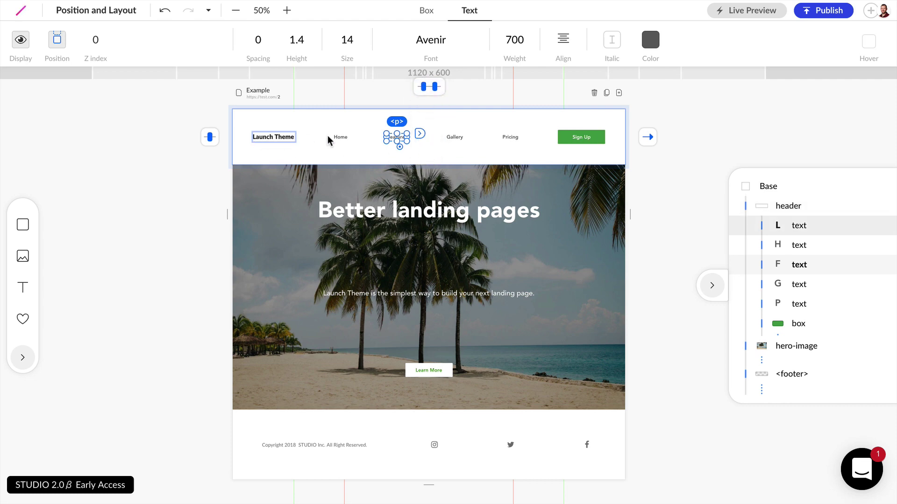
left_click(709, 125)
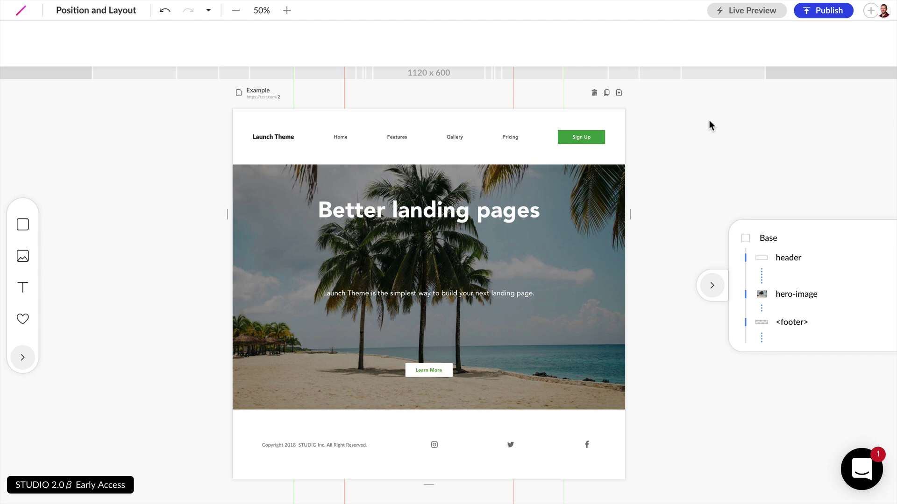
- Group the Home, Features, Gallery and Pricing links together
left_click(339, 136)
key("shift")
left_click(396, 137, "shift")
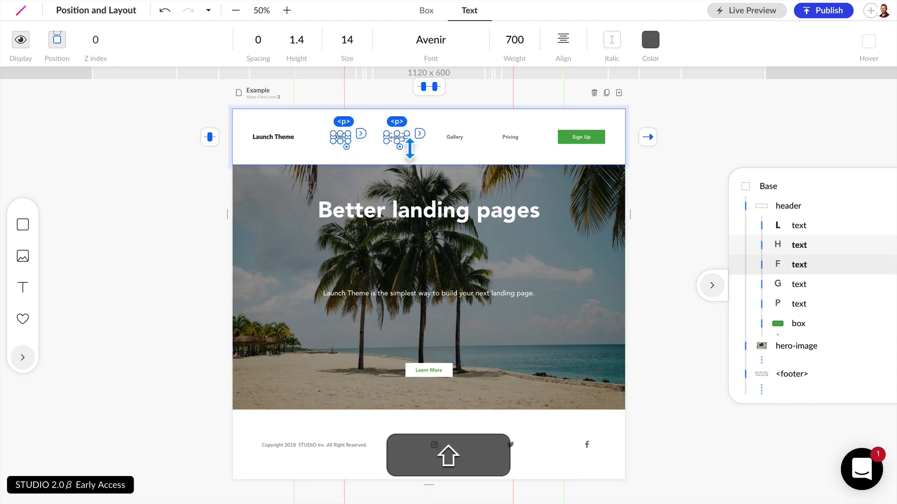
left_click(455, 136, "shift")
left_click(510, 137, "shift")
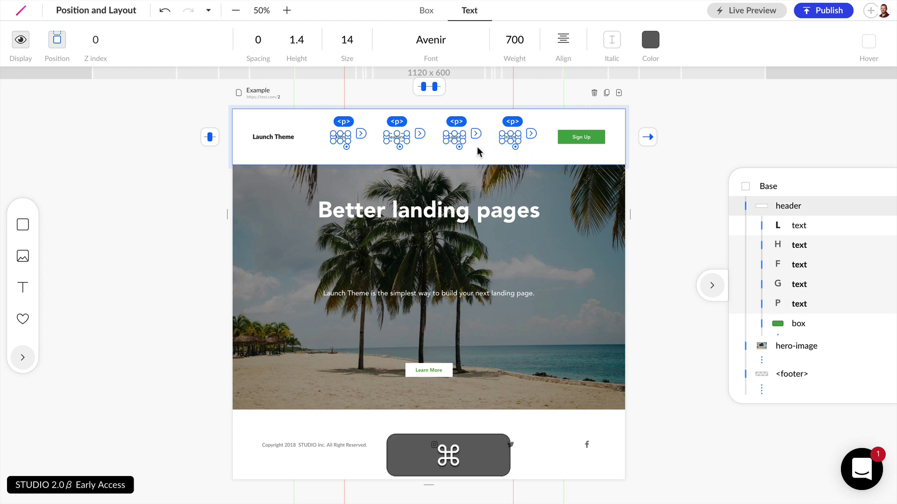
key("super+g")
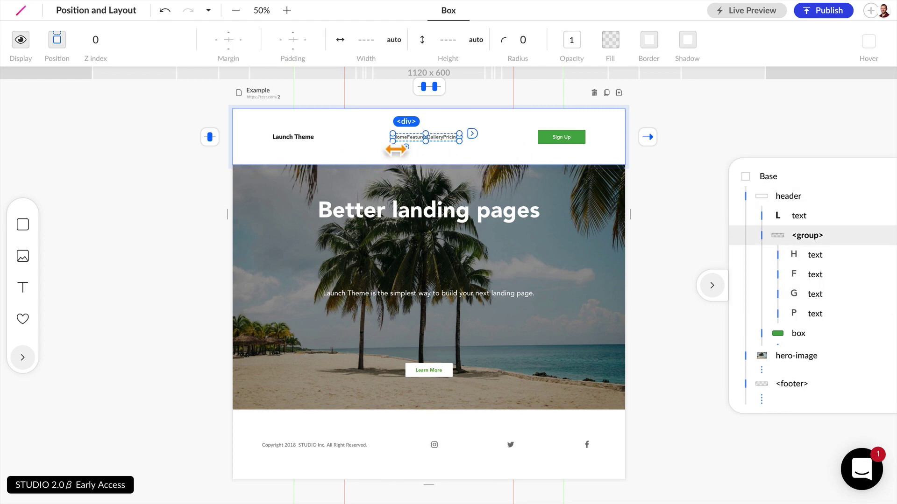
- Widen the navigation group to 323 px and spread its links evenly
left_click_drag(398, 147, 350, 149)
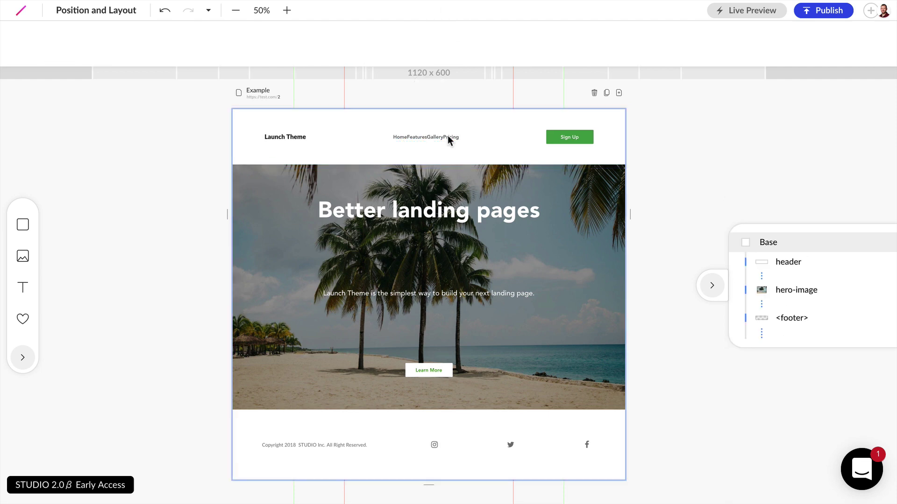
left_click(448, 135)
left_click(449, 138)
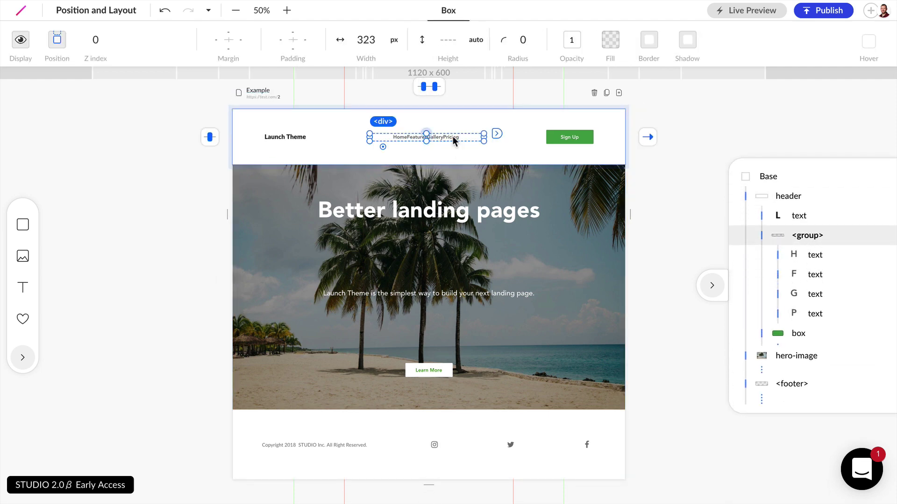
left_click(453, 139)
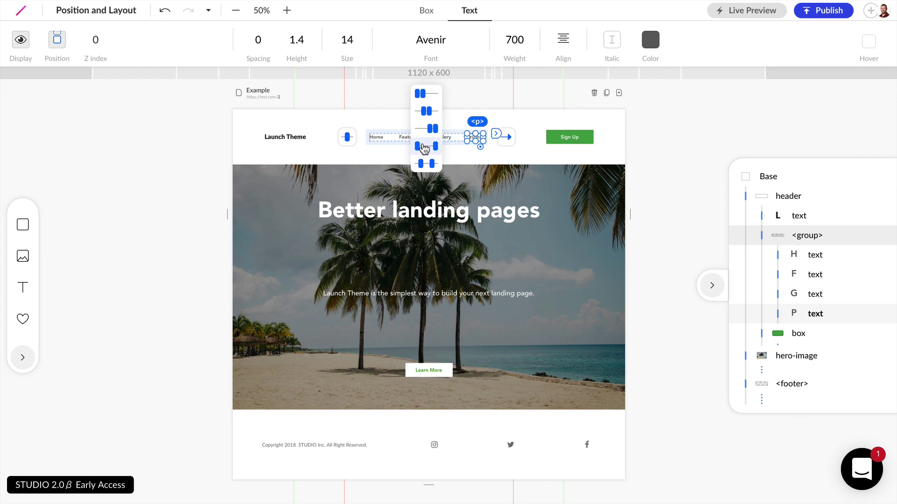
left_click(422, 148)
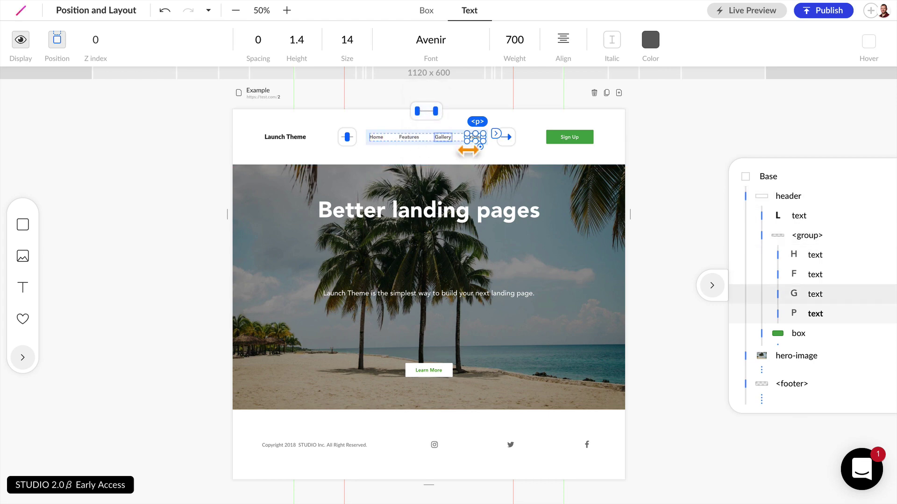
left_click(640, 187)
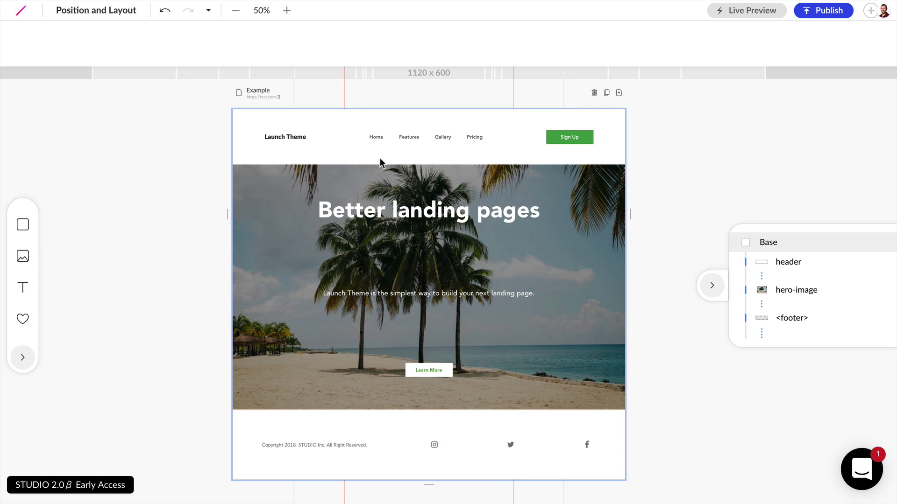
- Shrink the header to 68 px height and move the Learn More button beside the heading
left_click(453, 141)
left_click_drag(437, 171, 437, 132)
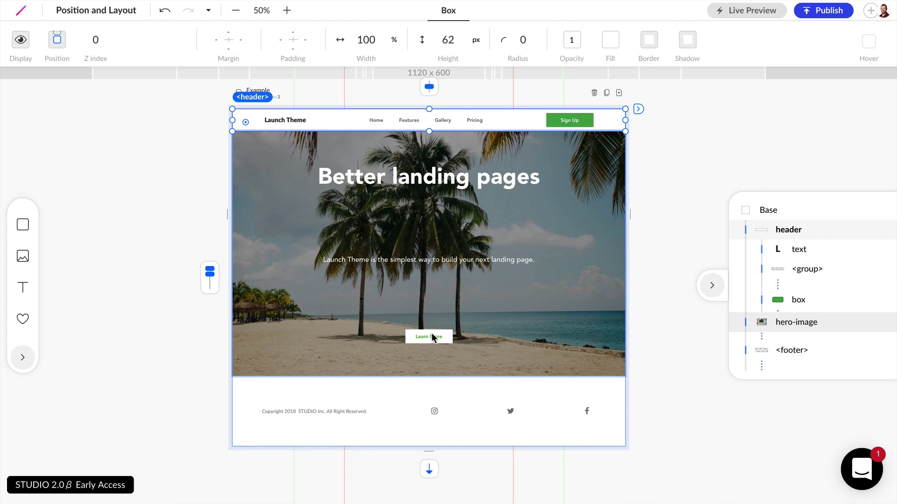
left_click(430, 334)
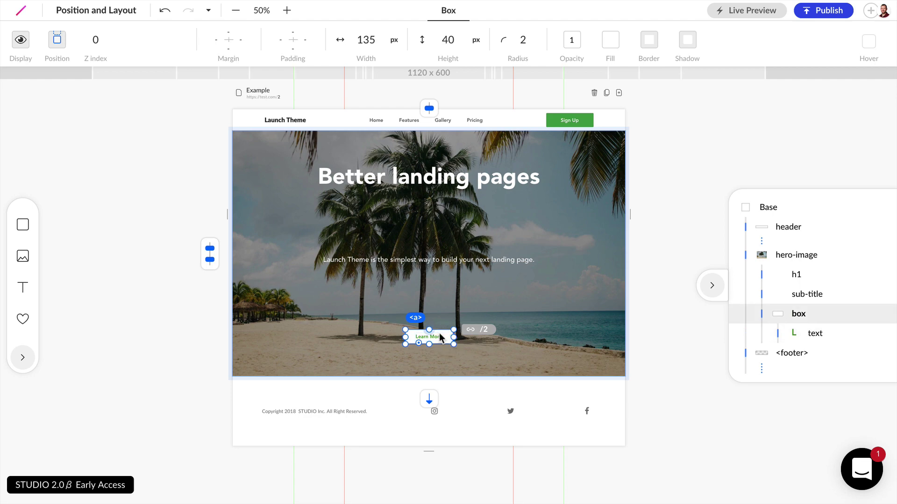
mouse_move(437, 334)
left_mouse_down()
mouse_move(564, 196)
mouse_move(545, 173)
mouse_move(554, 181)
left_mouse_up()
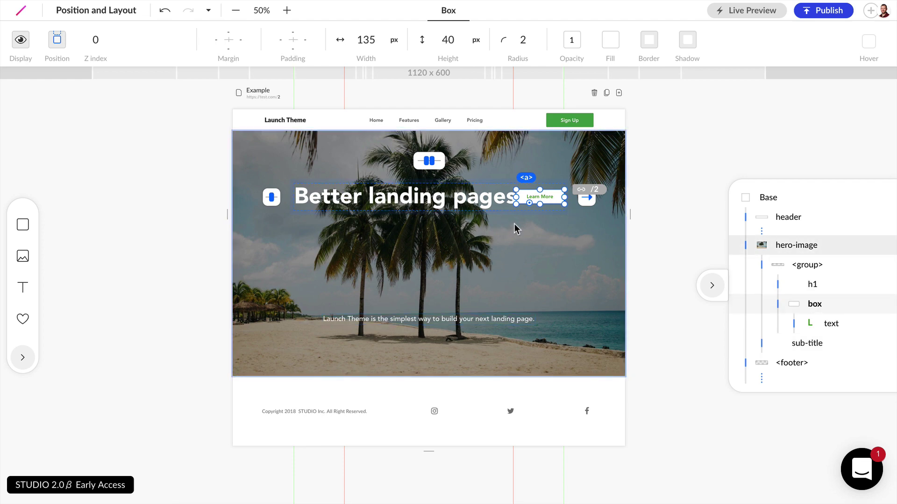
- Undo the button move and group the main heading with its subtitle
key("super+z")
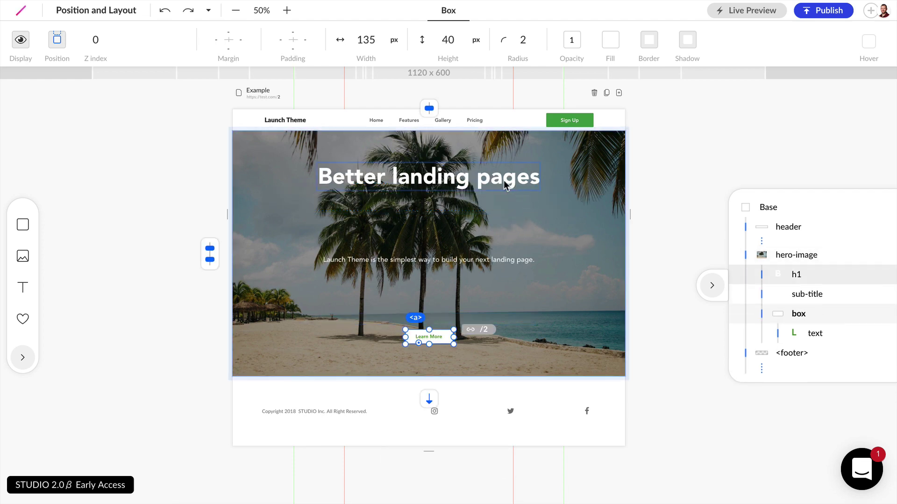
left_click(505, 186)
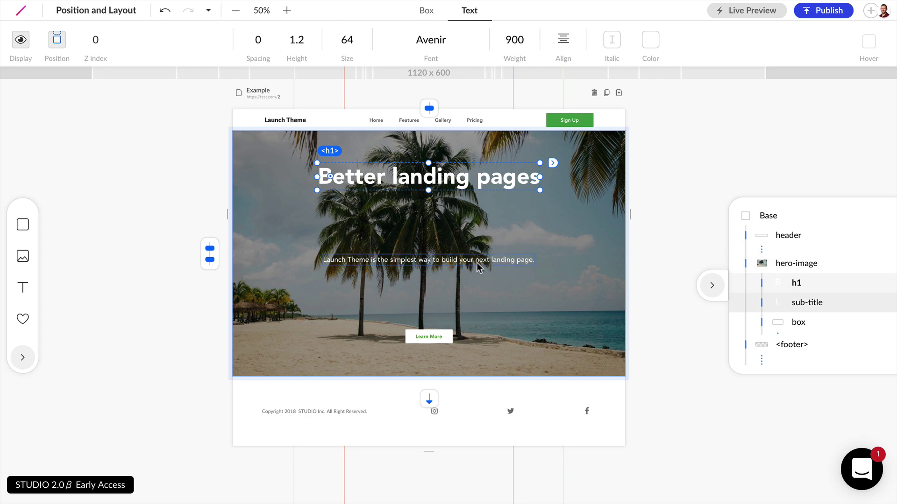
left_click(435, 260, "shift")
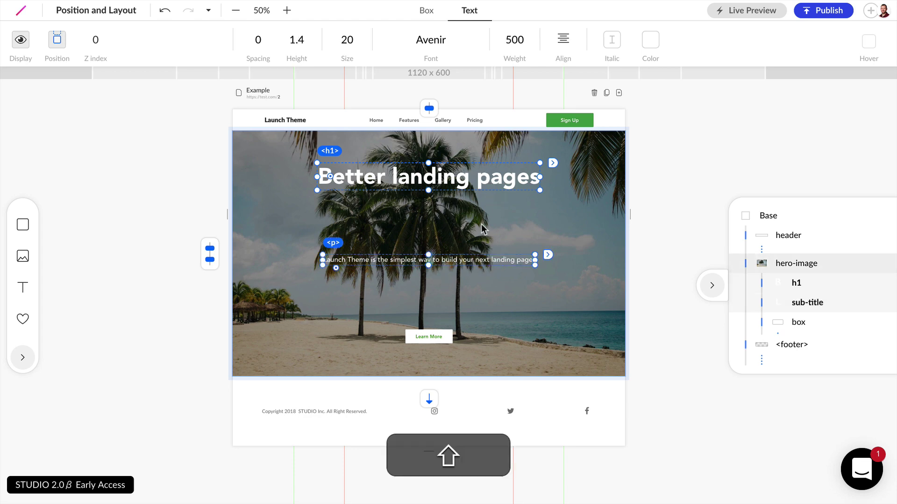
key("super+g")
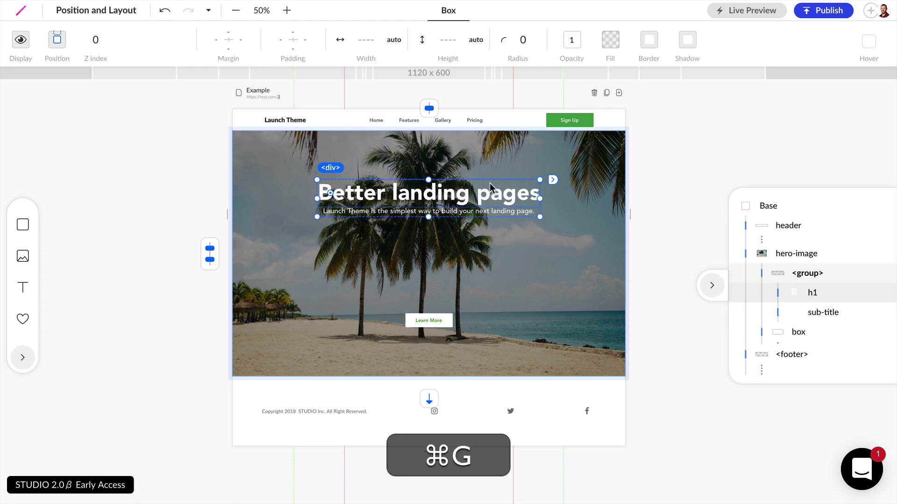
- Left-align the subtitle beneath the heading within the new group
left_click(483, 192)
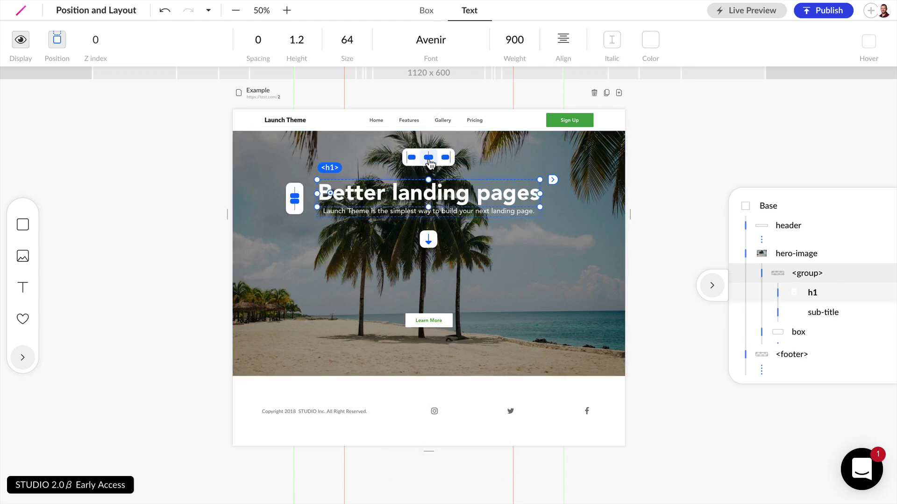
left_click(411, 158)
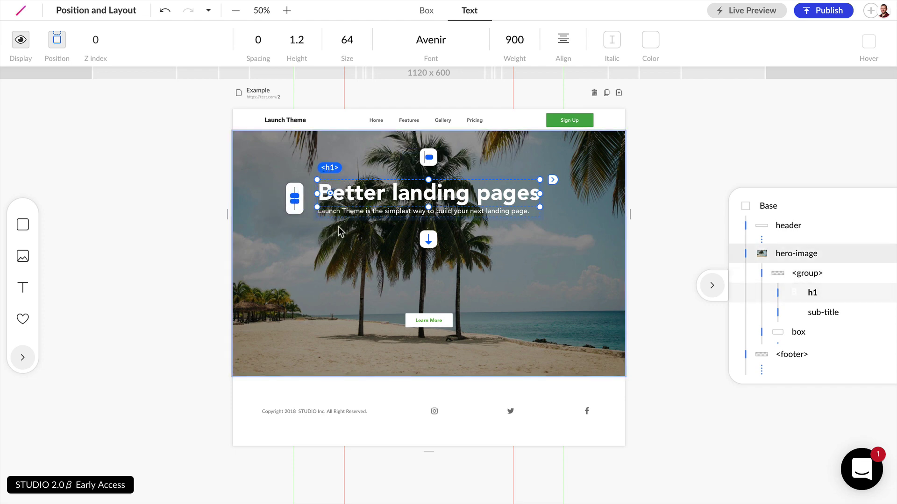
left_click(400, 349)
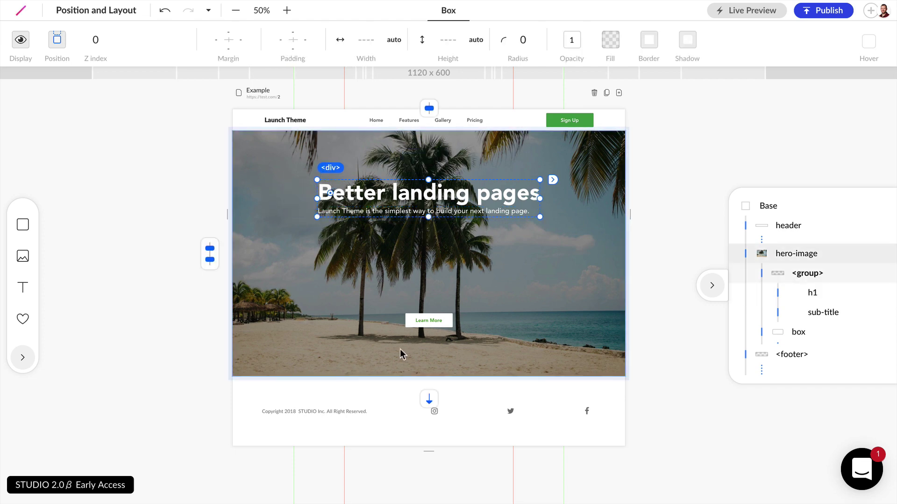
- Place the Learn More button beside the heading group and spread them to opposite sides
left_click(420, 324)
left_click_drag(422, 324, 550, 205)
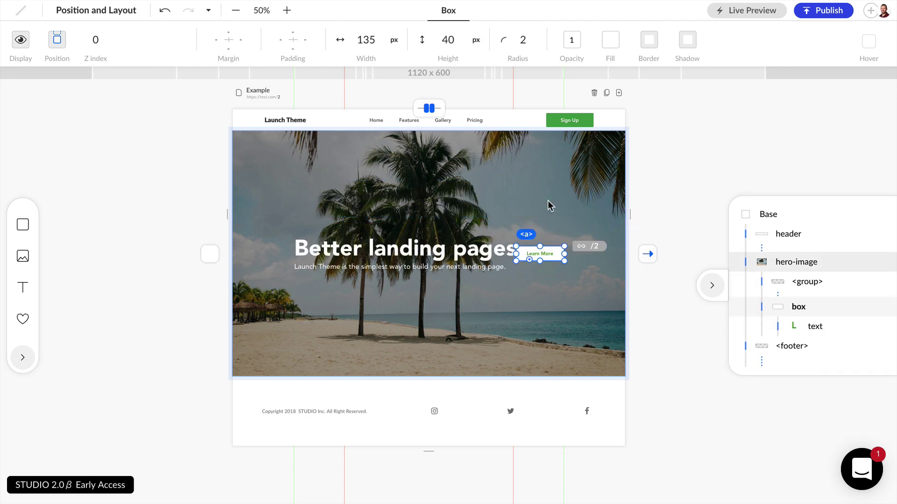
left_click(429, 108)
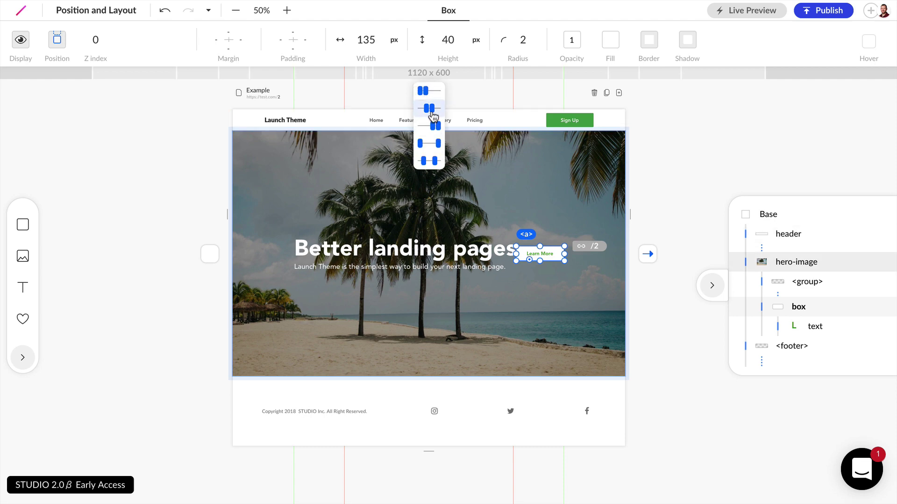
left_click(428, 160)
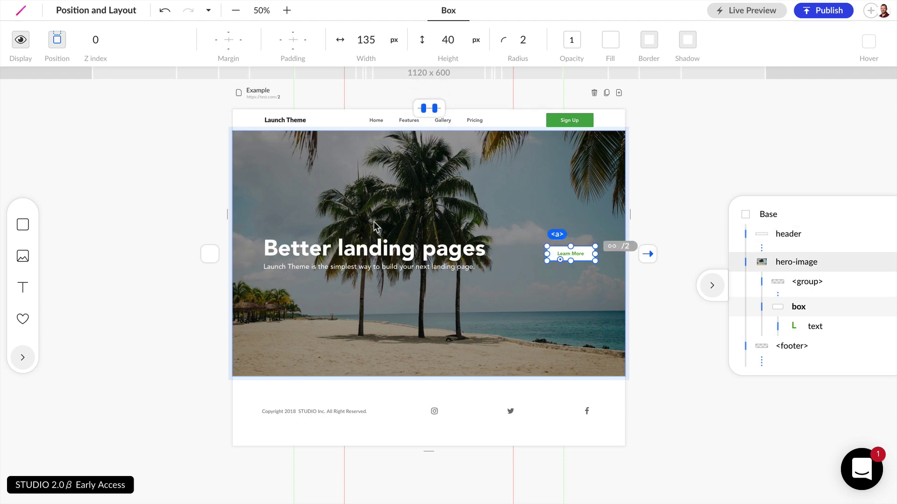
- Drag the hero image's bottom edge up to make it shorter, about 504 px
left_click(430, 350)
left_click_drag(429, 377, 434, 314)
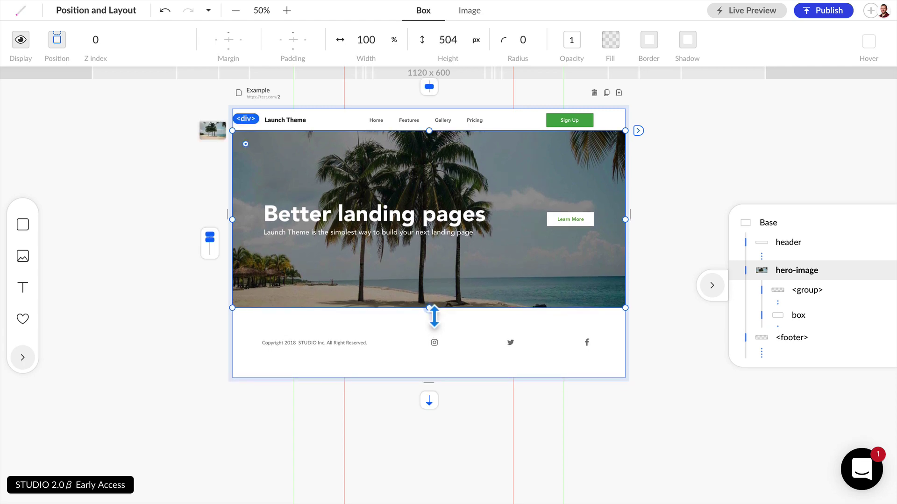
left_click(308, 401)
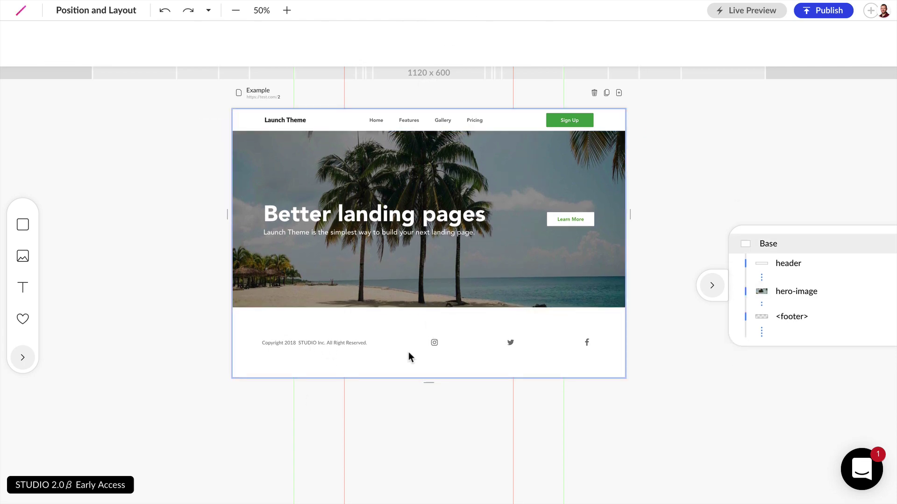
- Move the copyright text after the social icons, undoing its accidental grouping with the Facebook icon
left_click(329, 344)
left_click(331, 341)
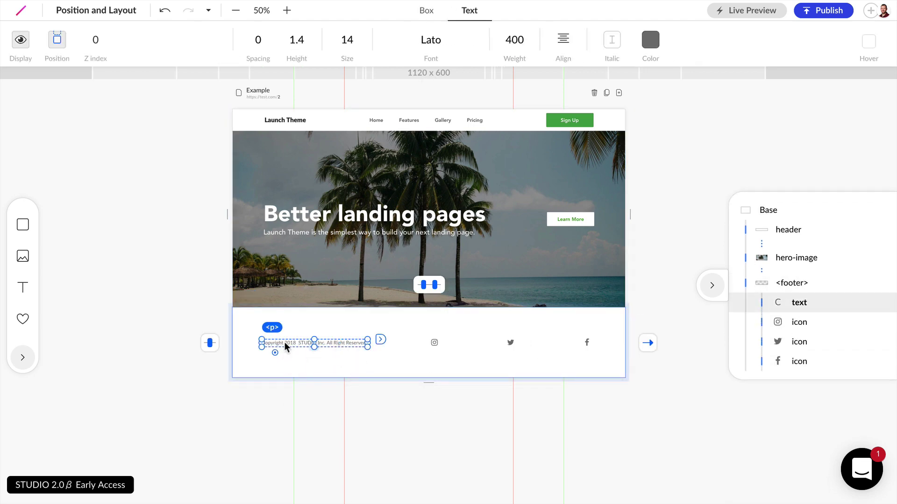
left_click_drag(286, 343, 601, 344)
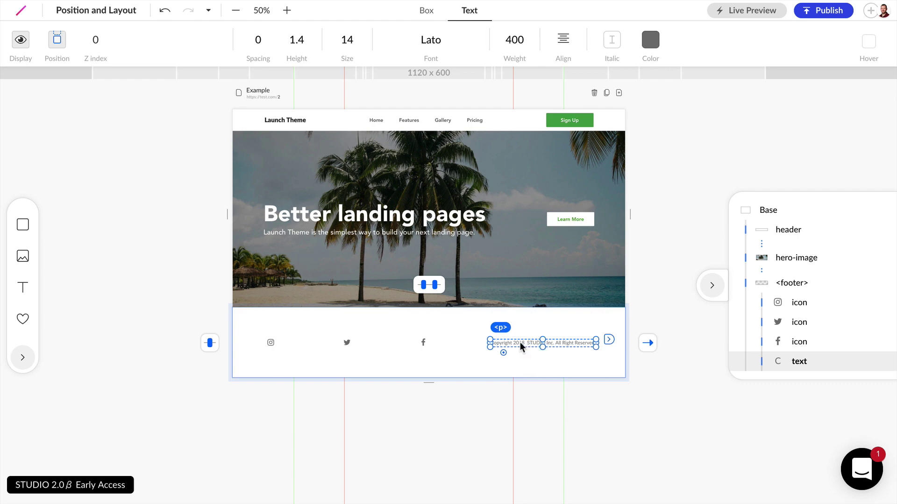
mouse_move(521, 342)
left_mouse_down()
mouse_move(422, 352)
mouse_move(424, 361)
left_mouse_up()
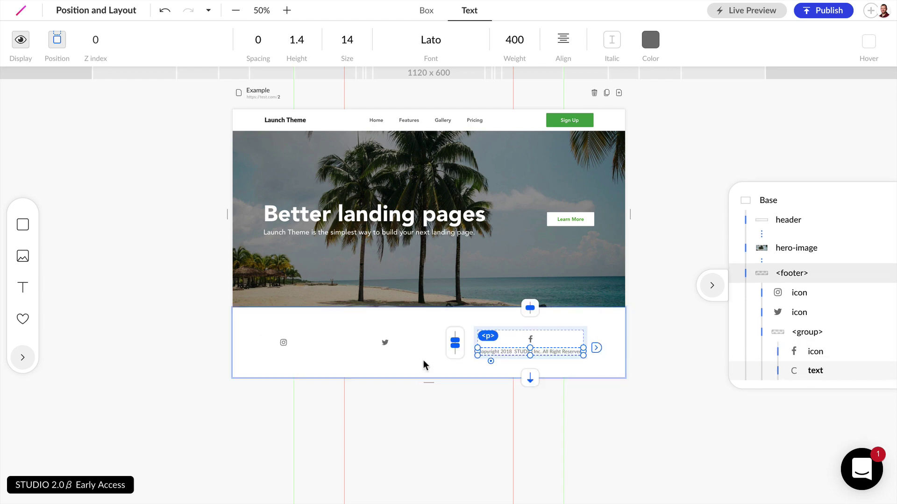
left_click(442, 412)
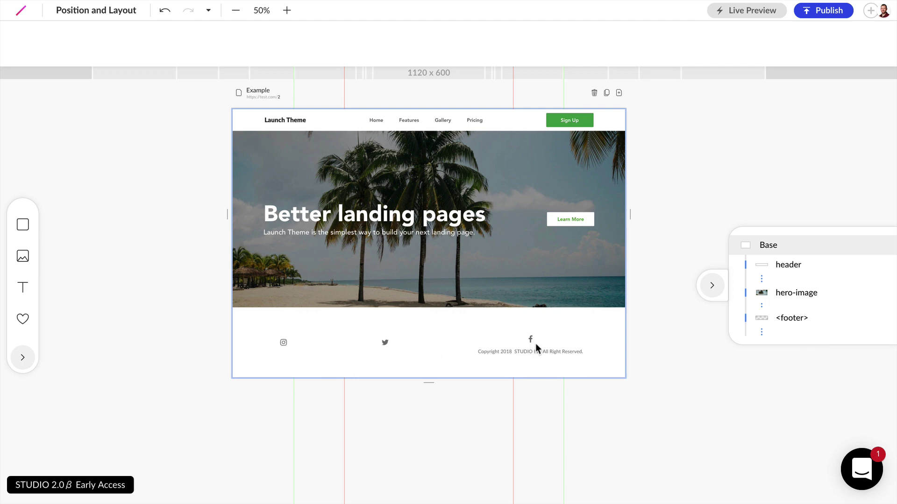
key("super+z")
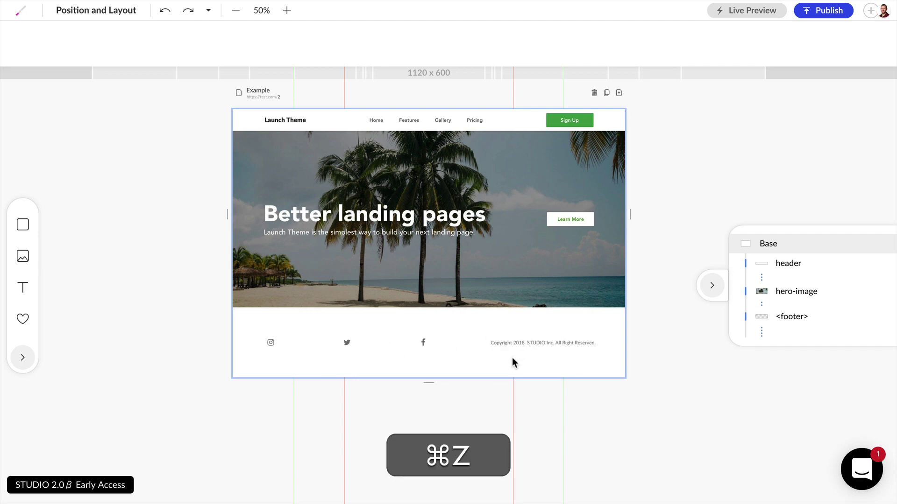
- Group the Instagram, Twitter and Facebook footer icons together (Cmd+G)
left_click(272, 342)
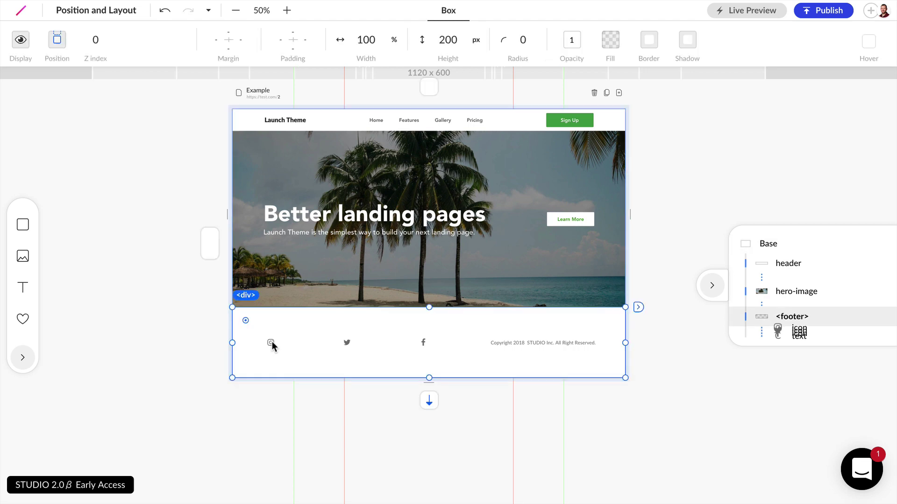
left_click(346, 344, "shift")
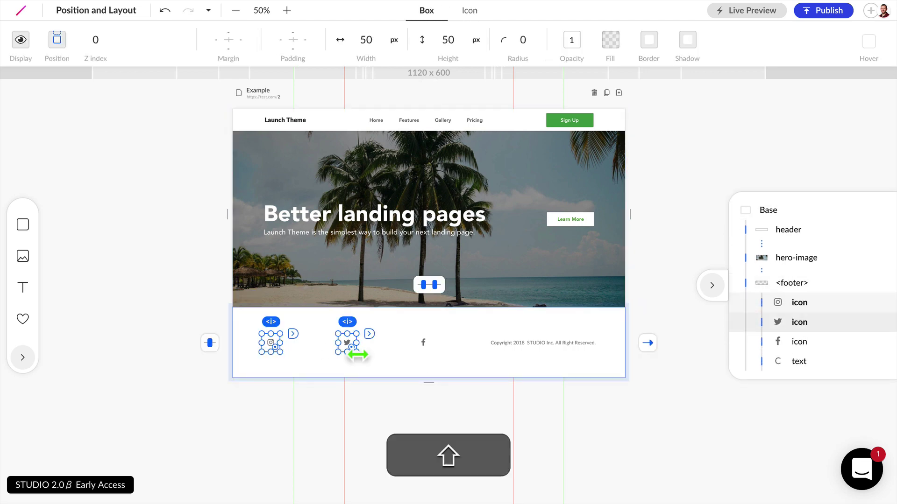
left_click(423, 343, "shift")
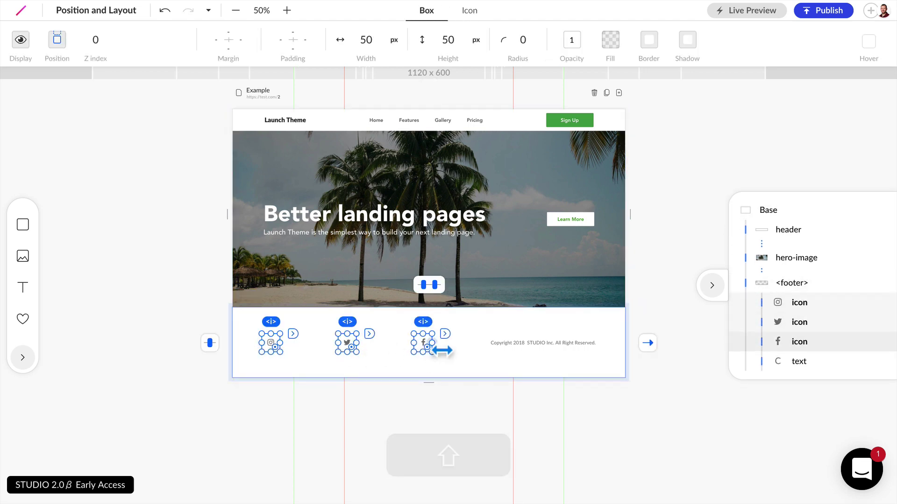
key("super")
key("super+g")
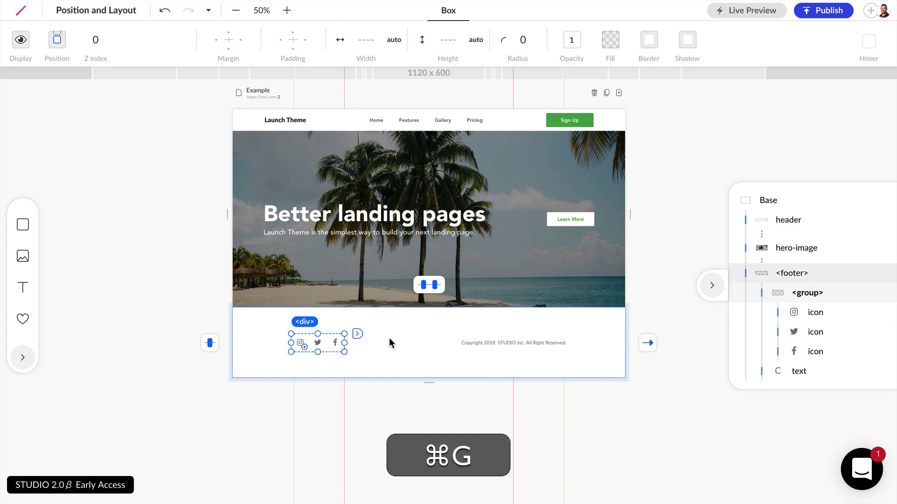
- Widen the icon group and set its spacing to space-between so the icons spread evenly
left_click_drag(354, 343, 390, 343)
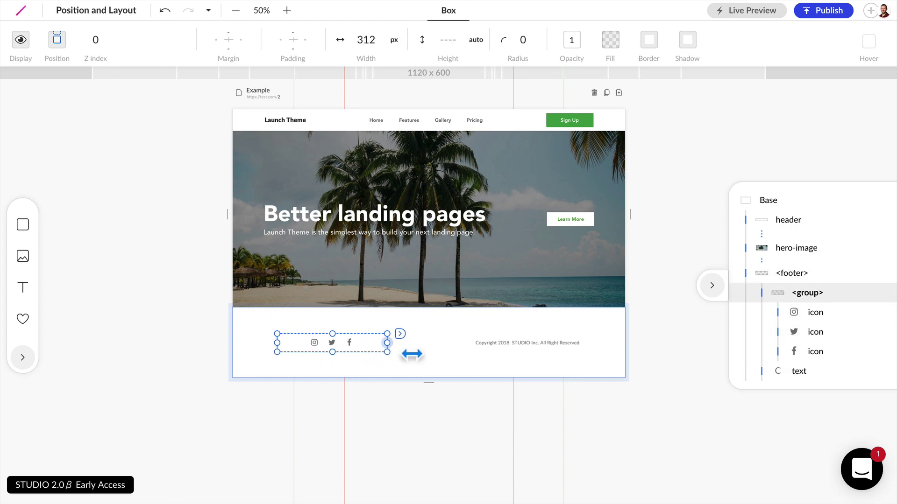
double_click(346, 343)
left_click(331, 313)
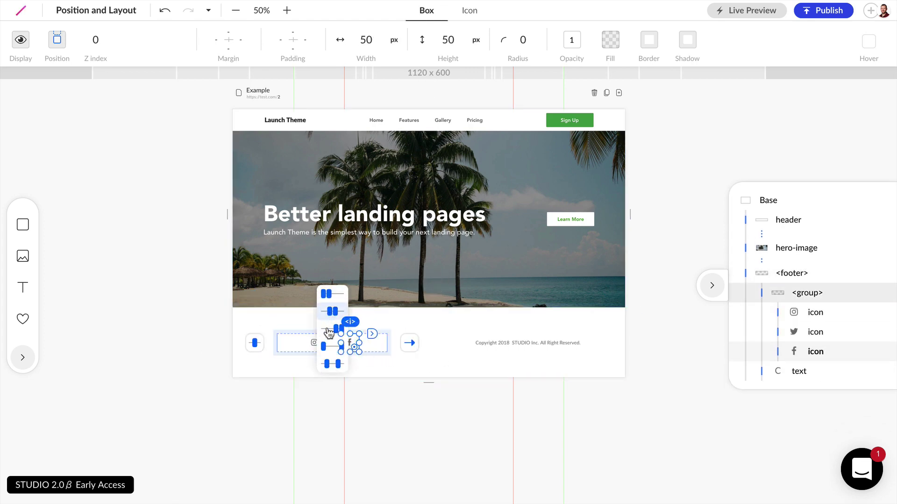
left_click(326, 365)
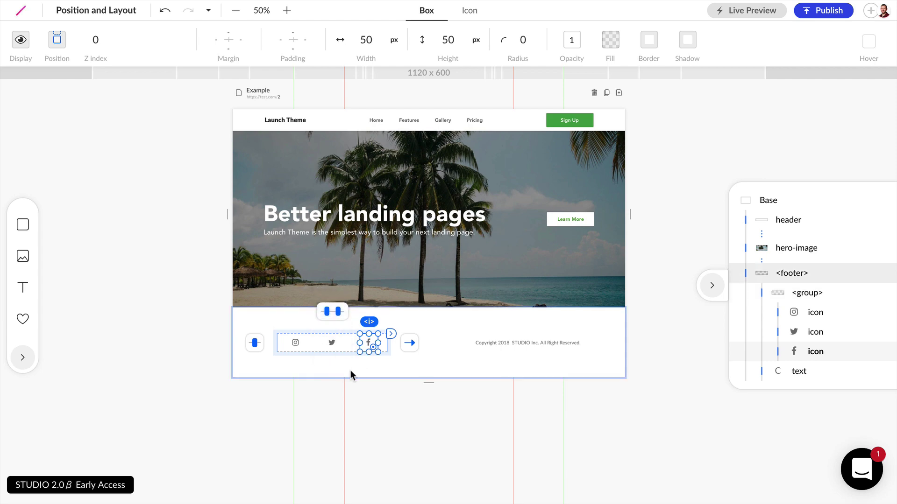
- Move the copyright text into the icon group, centered beneath the social icons
left_click(515, 343)
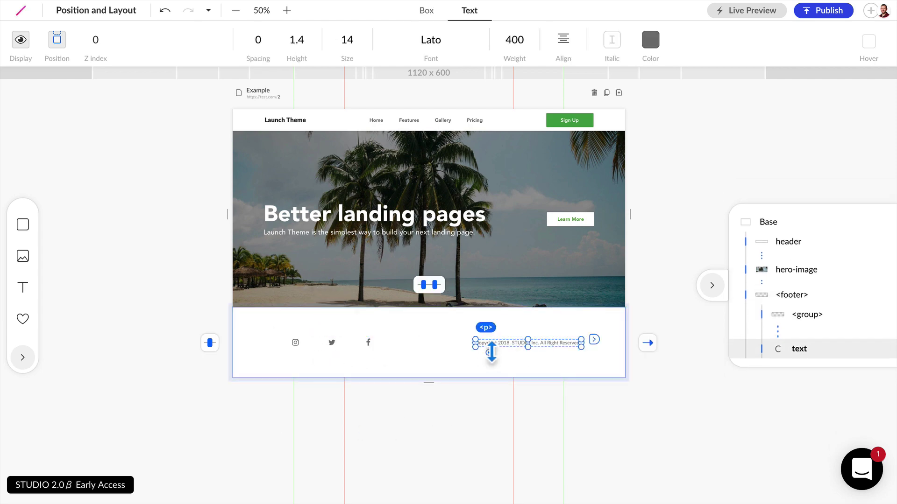
mouse_move(464, 345)
left_mouse_down()
mouse_move(303, 354)
mouse_move(332, 372)
left_mouse_up()
left_click(440, 339)
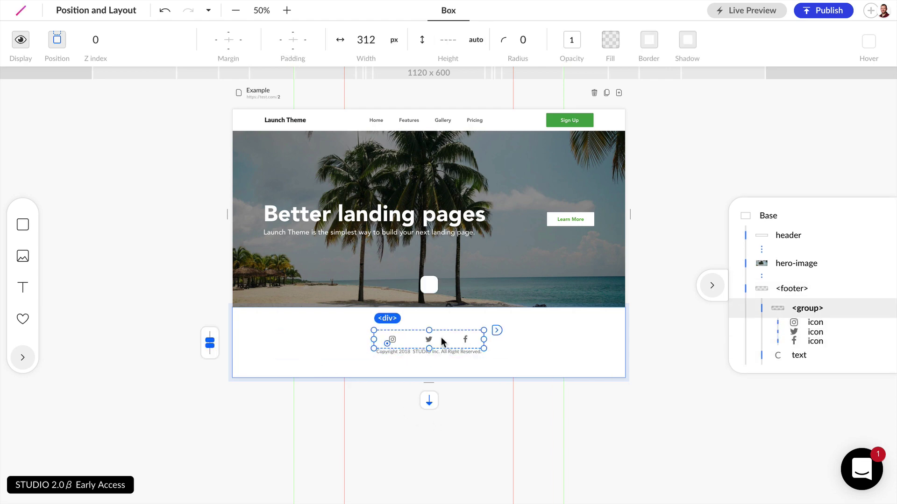
- Reduce the icon group height and shorten the footer to 132 px
left_click_drag(440, 340, 440, 343)
left_click(516, 338)
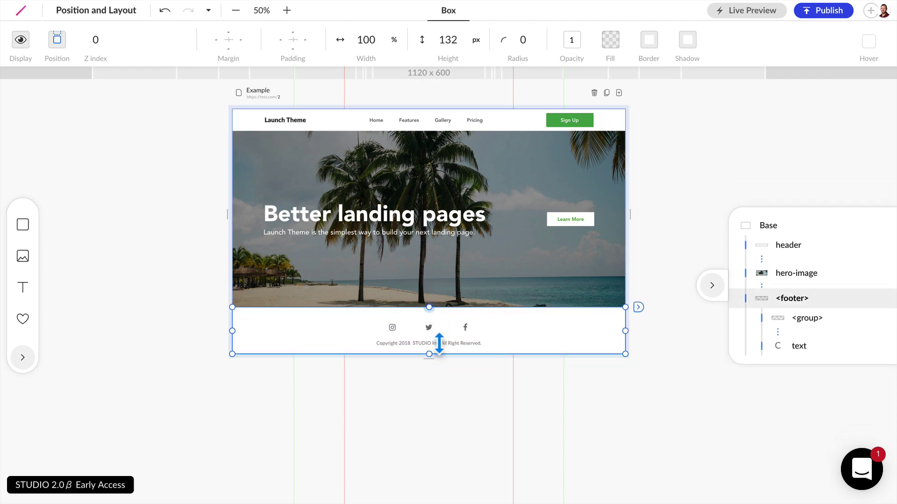
left_click(392, 404)
scroll(388, 405, "up", 5)
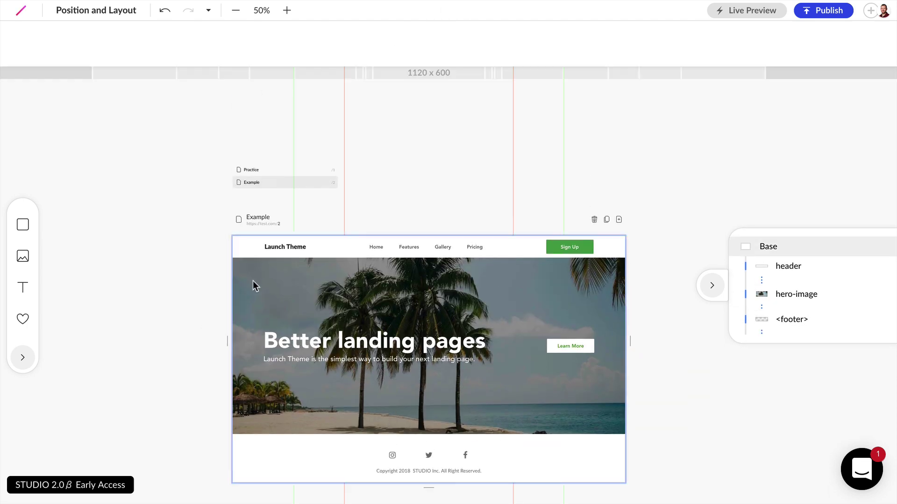
scroll(246, 219, "down", 1)
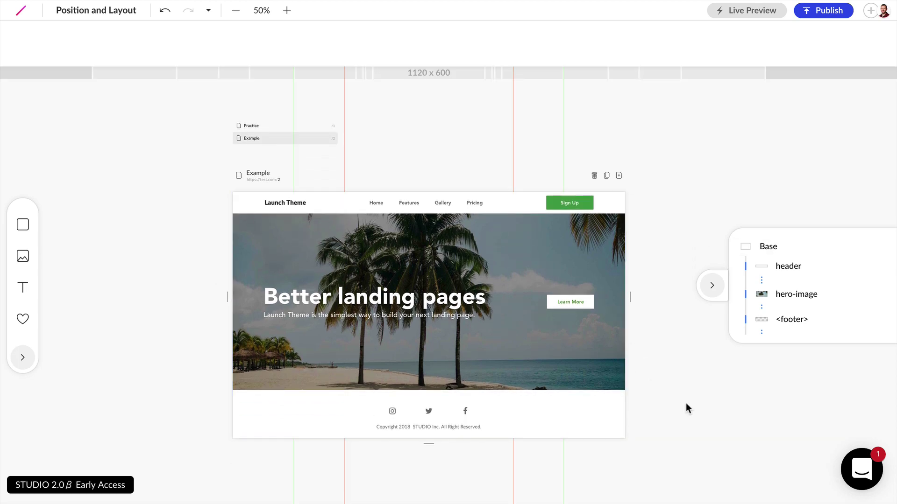